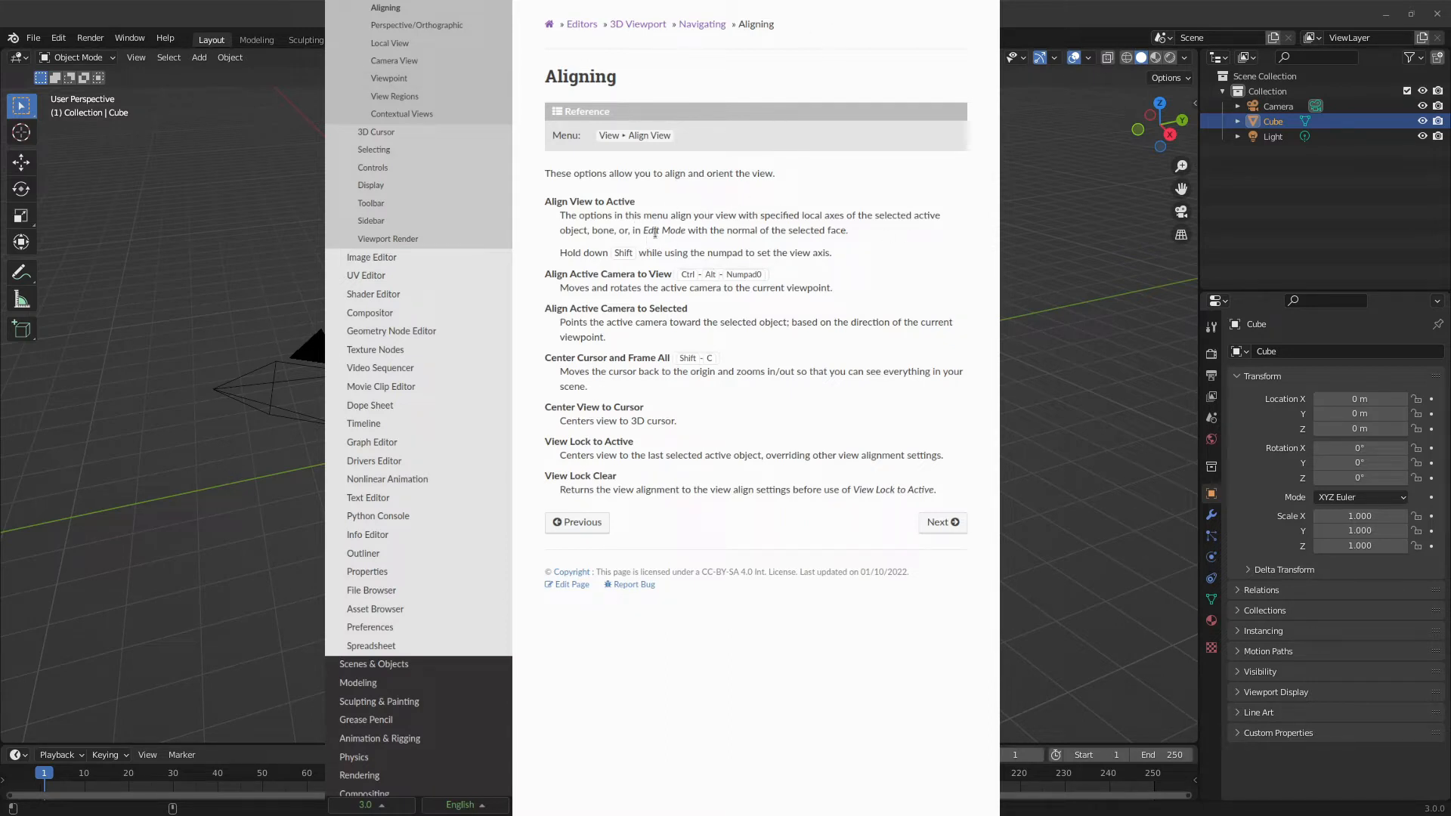
drag(647, 232, 866, 232)
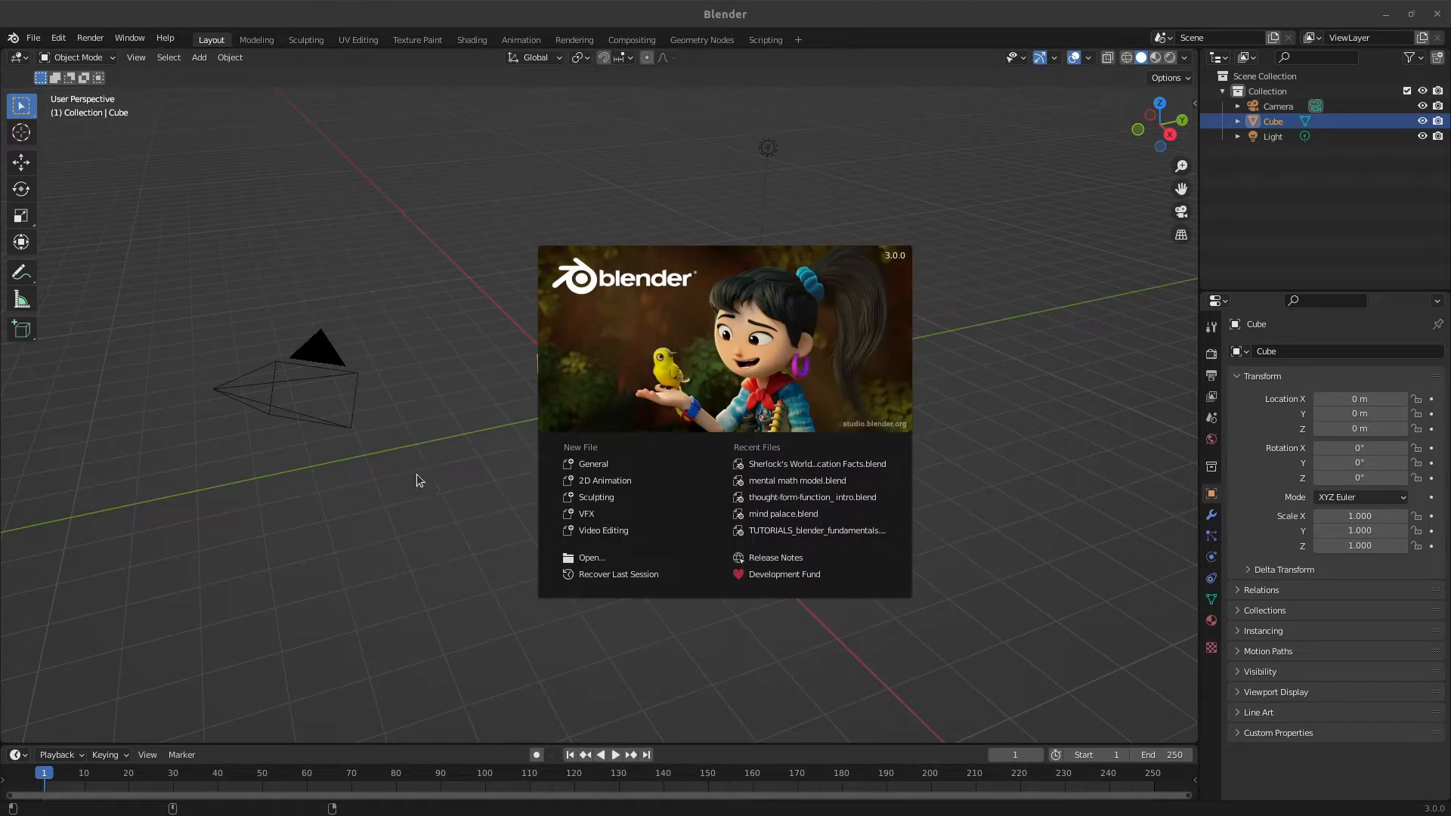
Display the default cube's axes in the viewport and rotate it freely to about X 306°, Y 7.3°, Z -33.4°
click(444, 455)
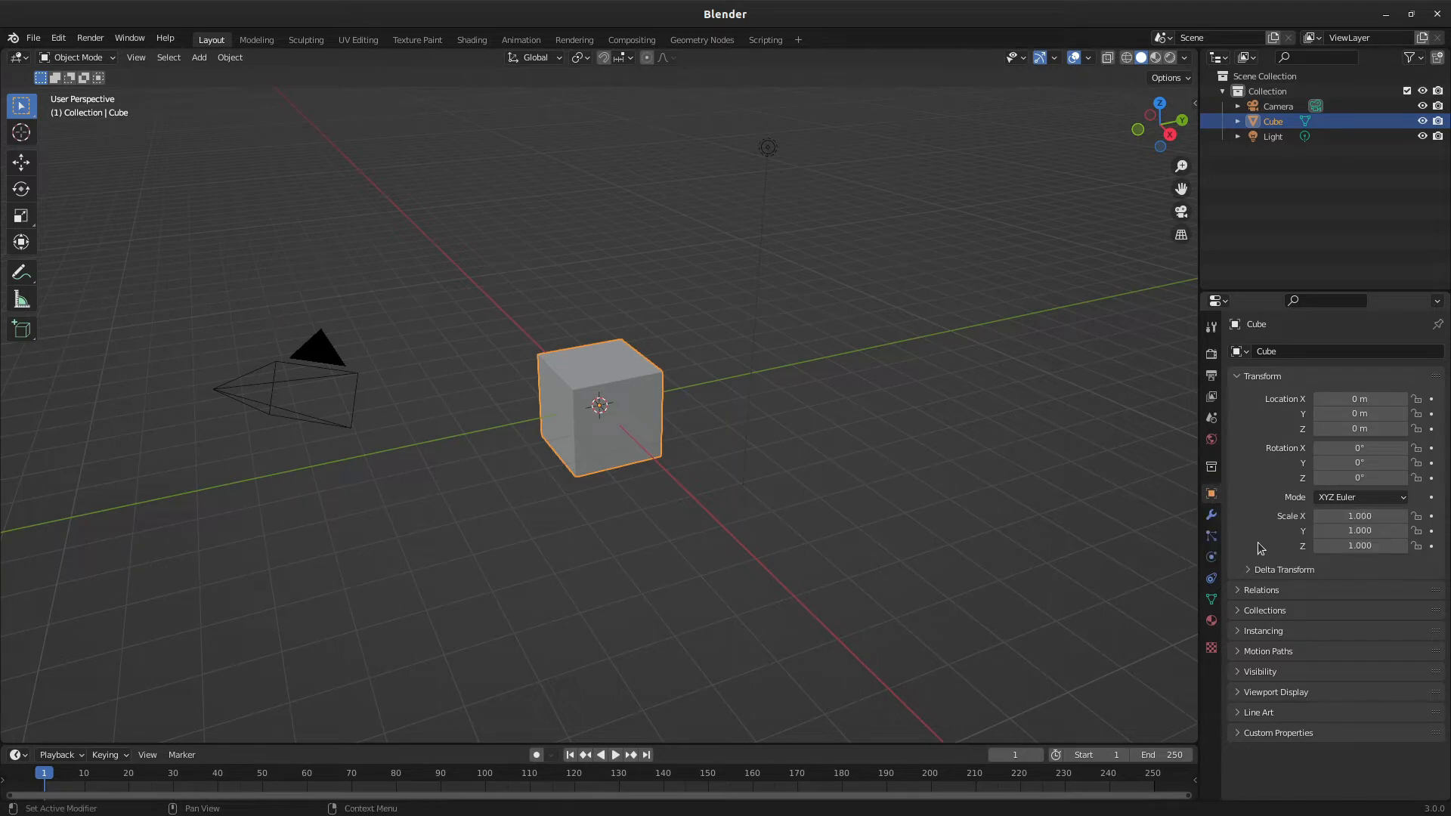
click(1244, 692)
scroll(1243, 674, down, 4)
click(1318, 612)
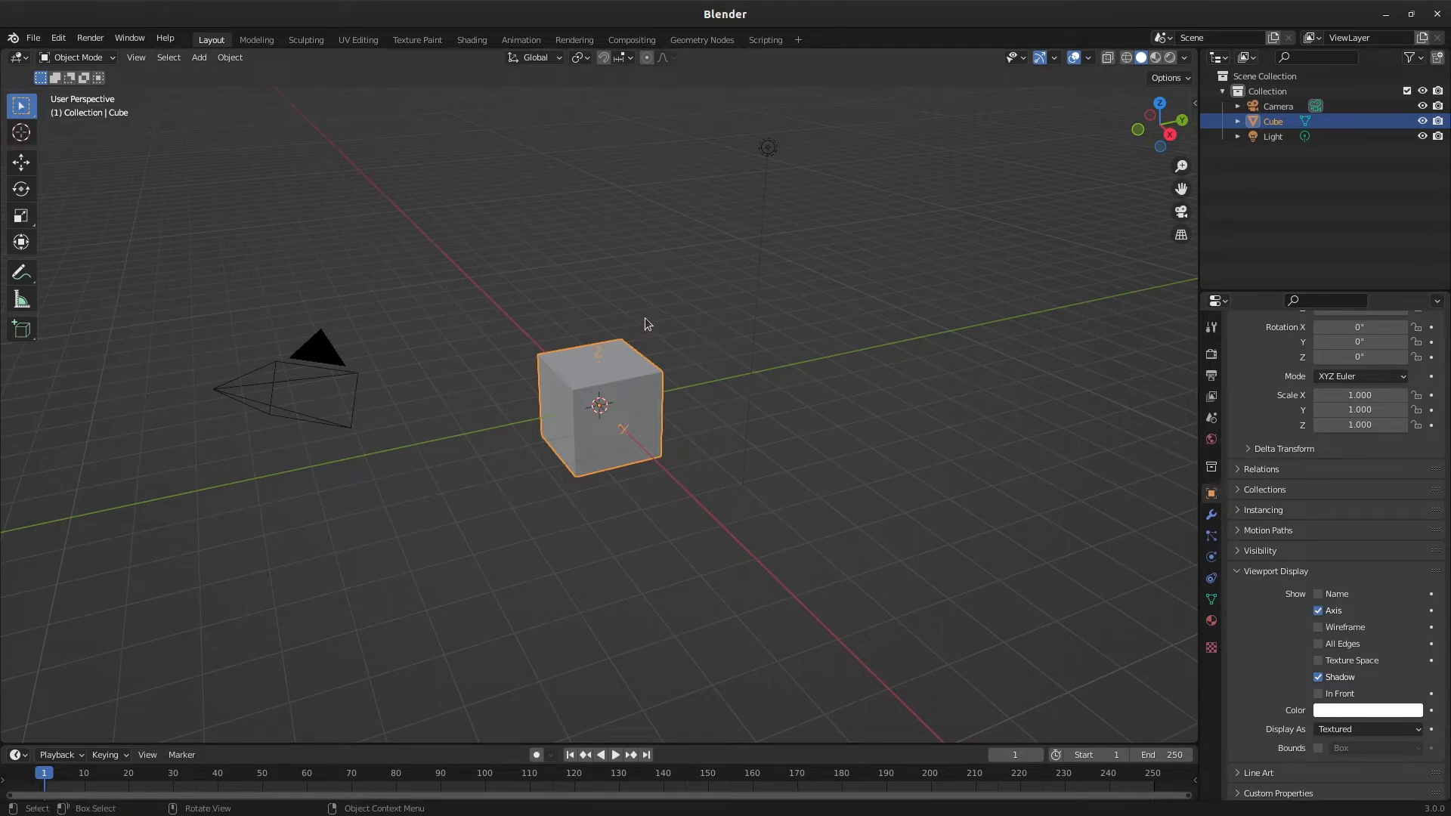
key(r)
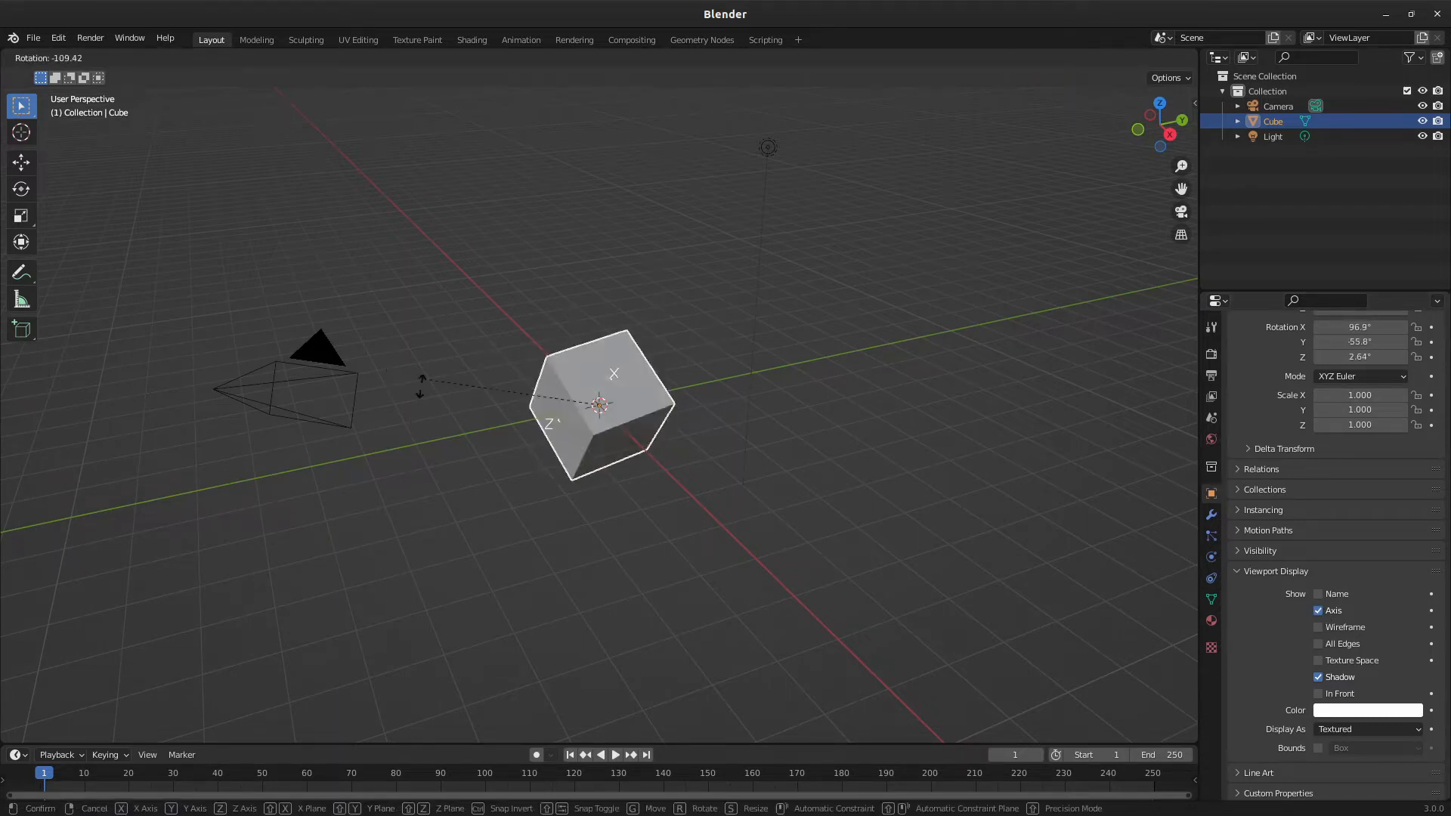
click(871, 408)
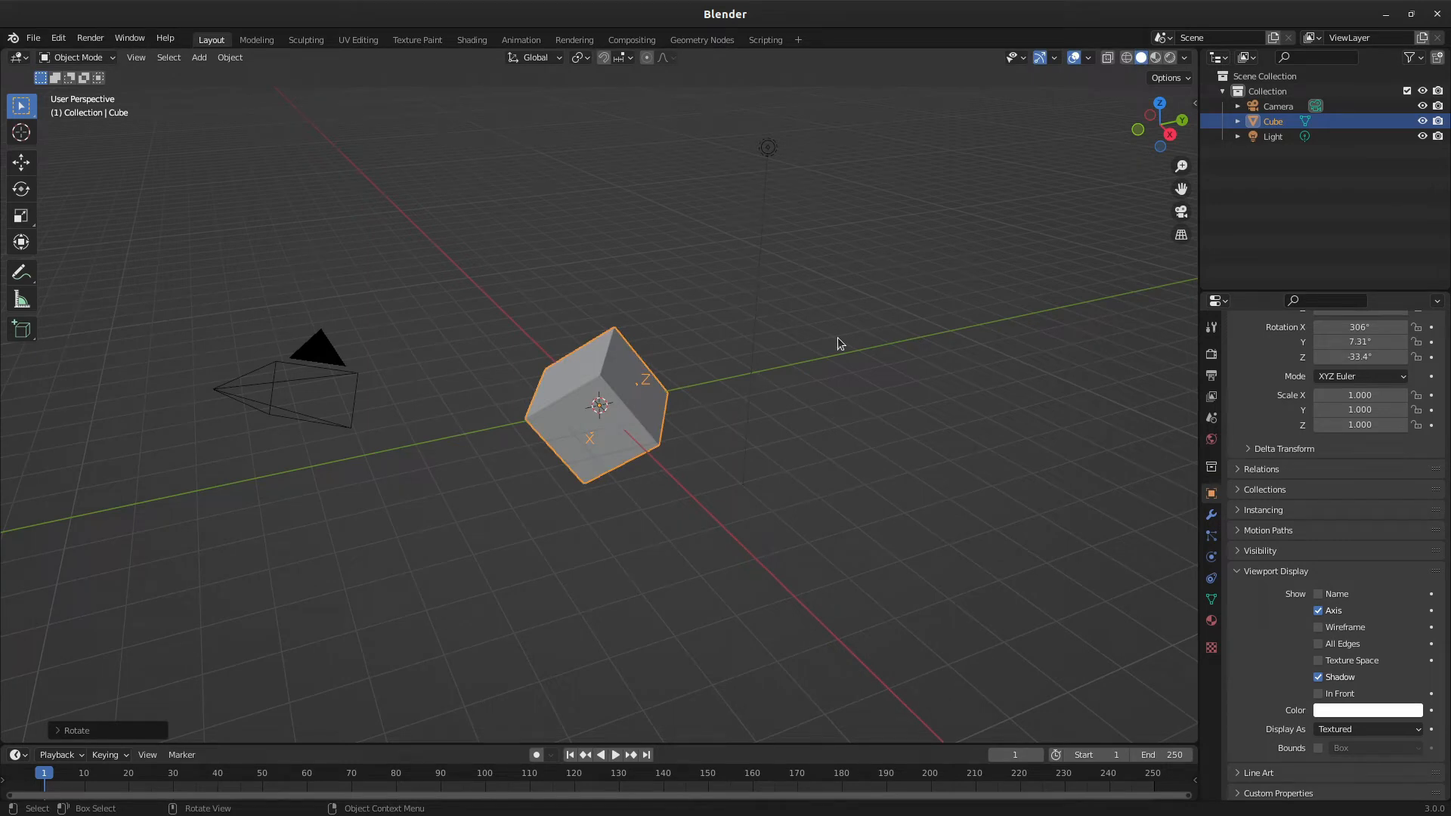
View the cube from the global right, left, top and bottom, and align the view to the cube's local bottom
key(KP_3)
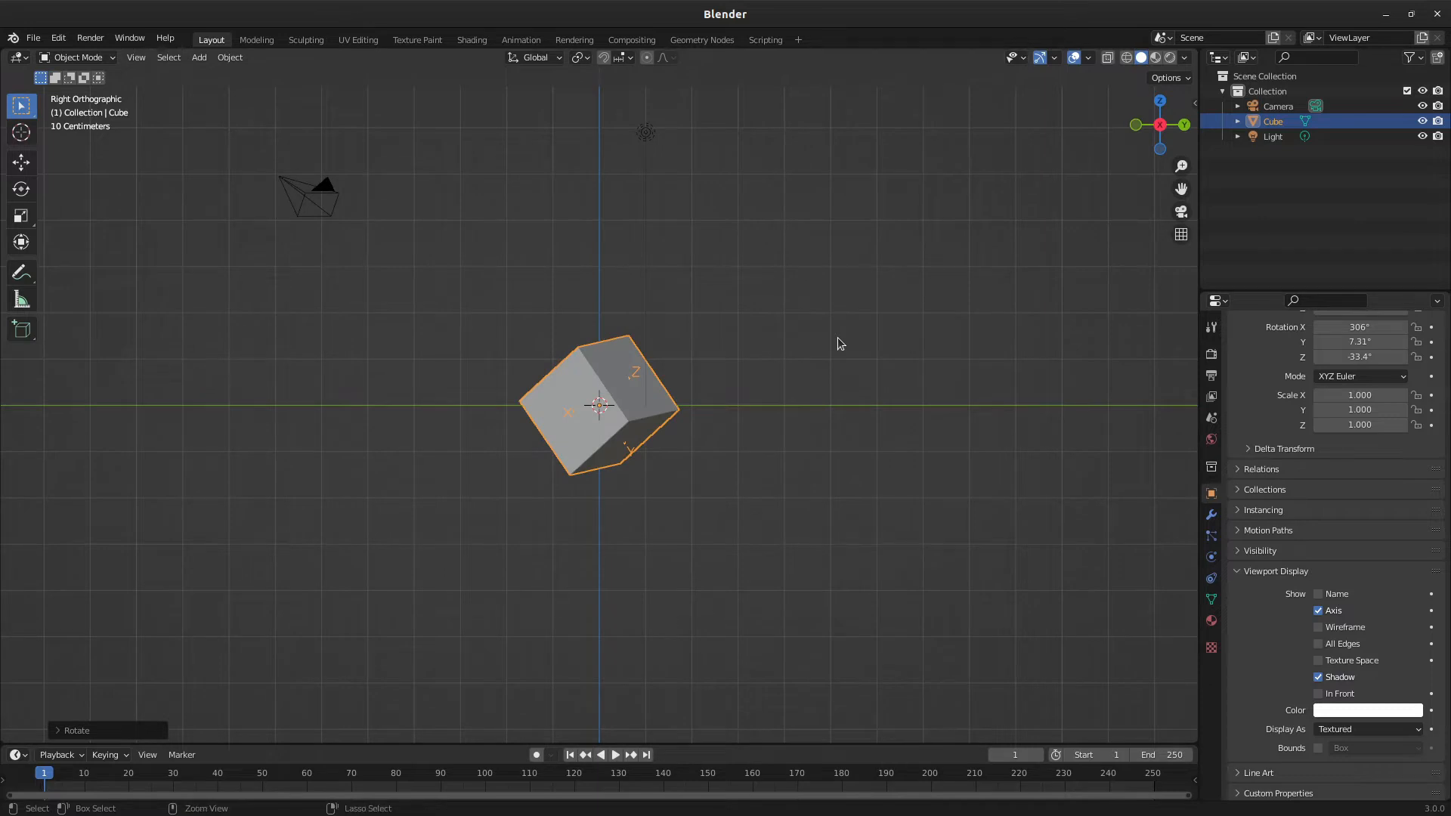
key(ctrl+KP_7)
key(ctrl+KP_3)
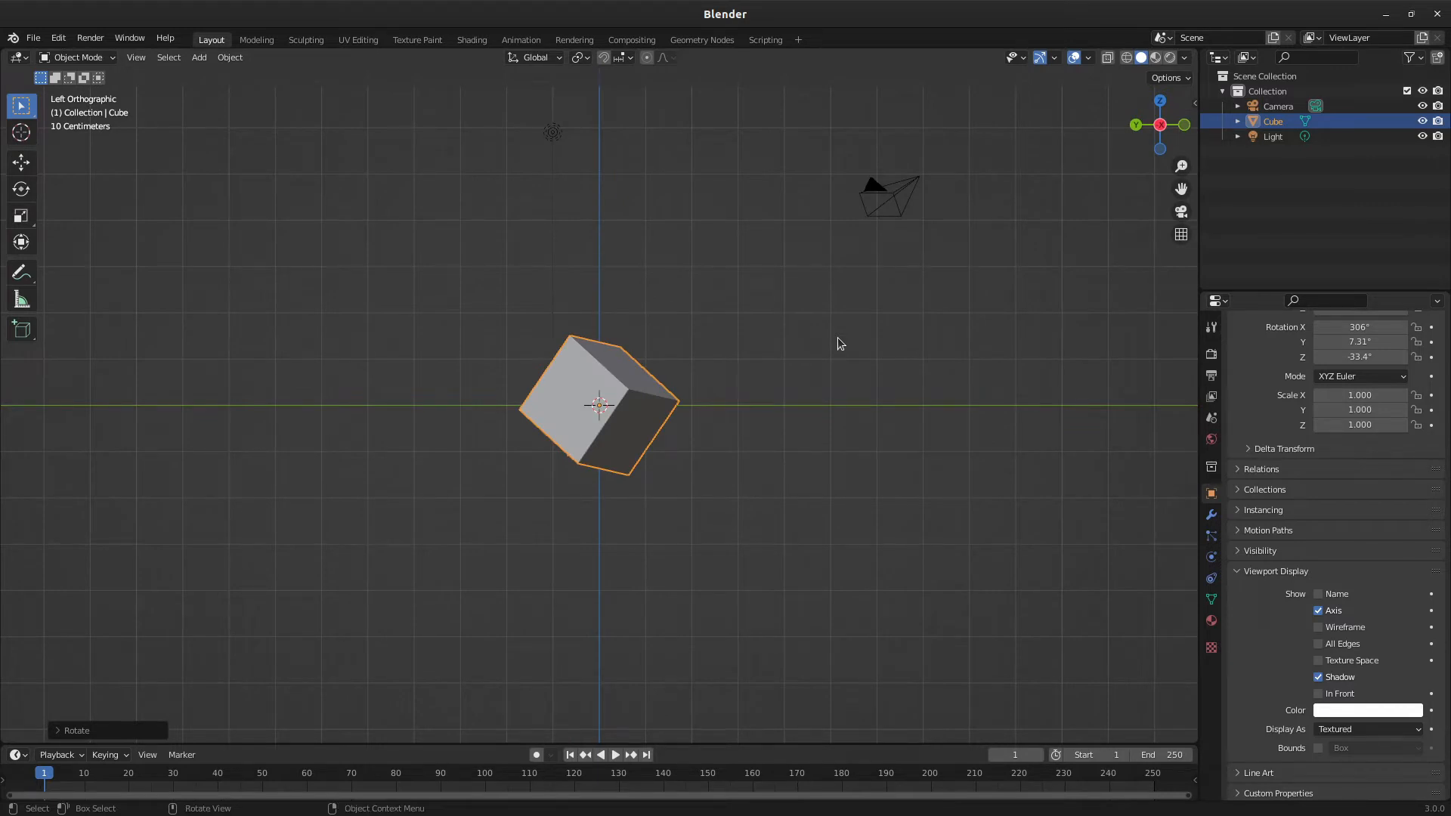
key(KP_7)
key(ctrl+KP_7)
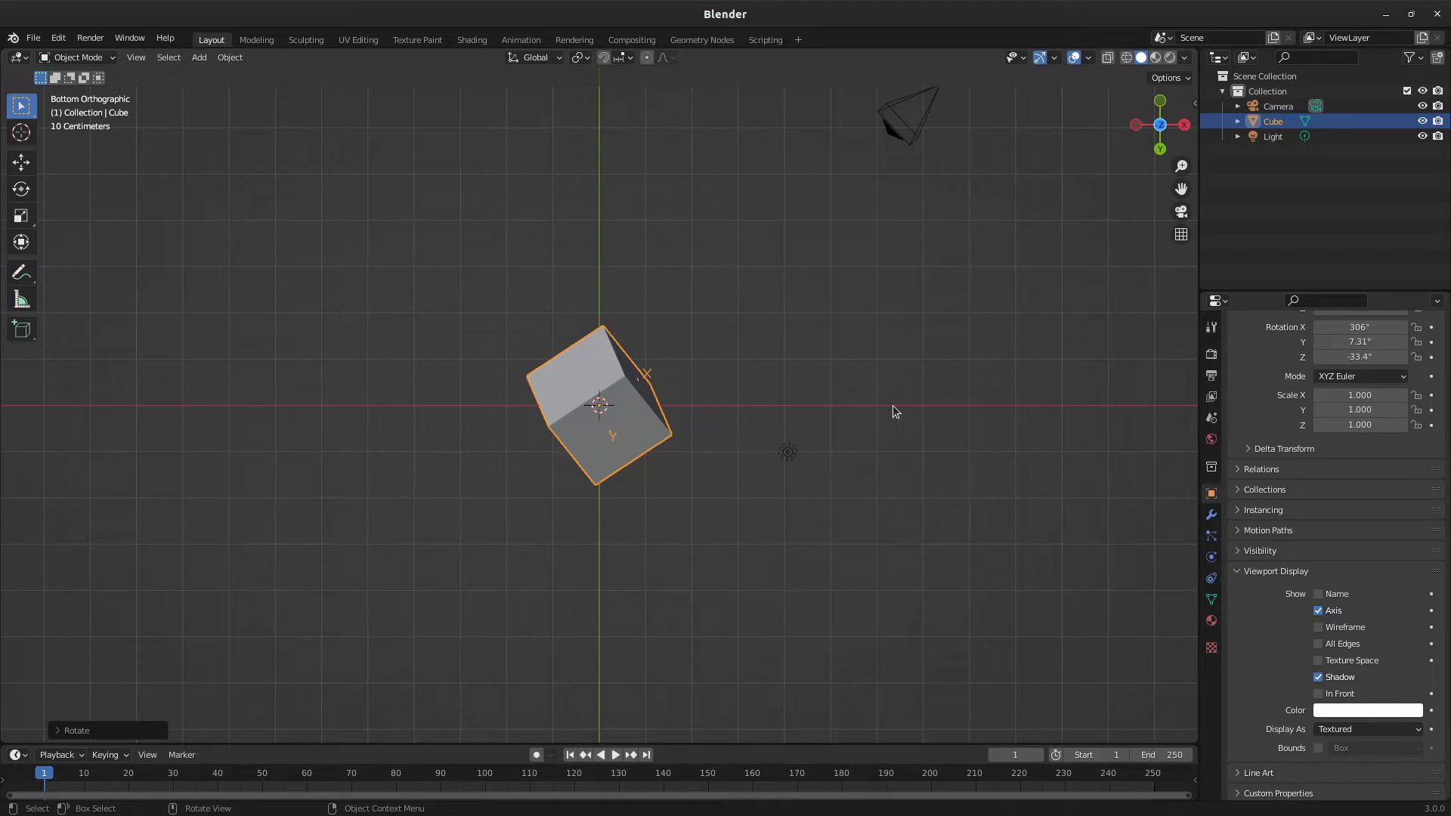
key(ctrl)
key(ctrl+shift+KP_7)
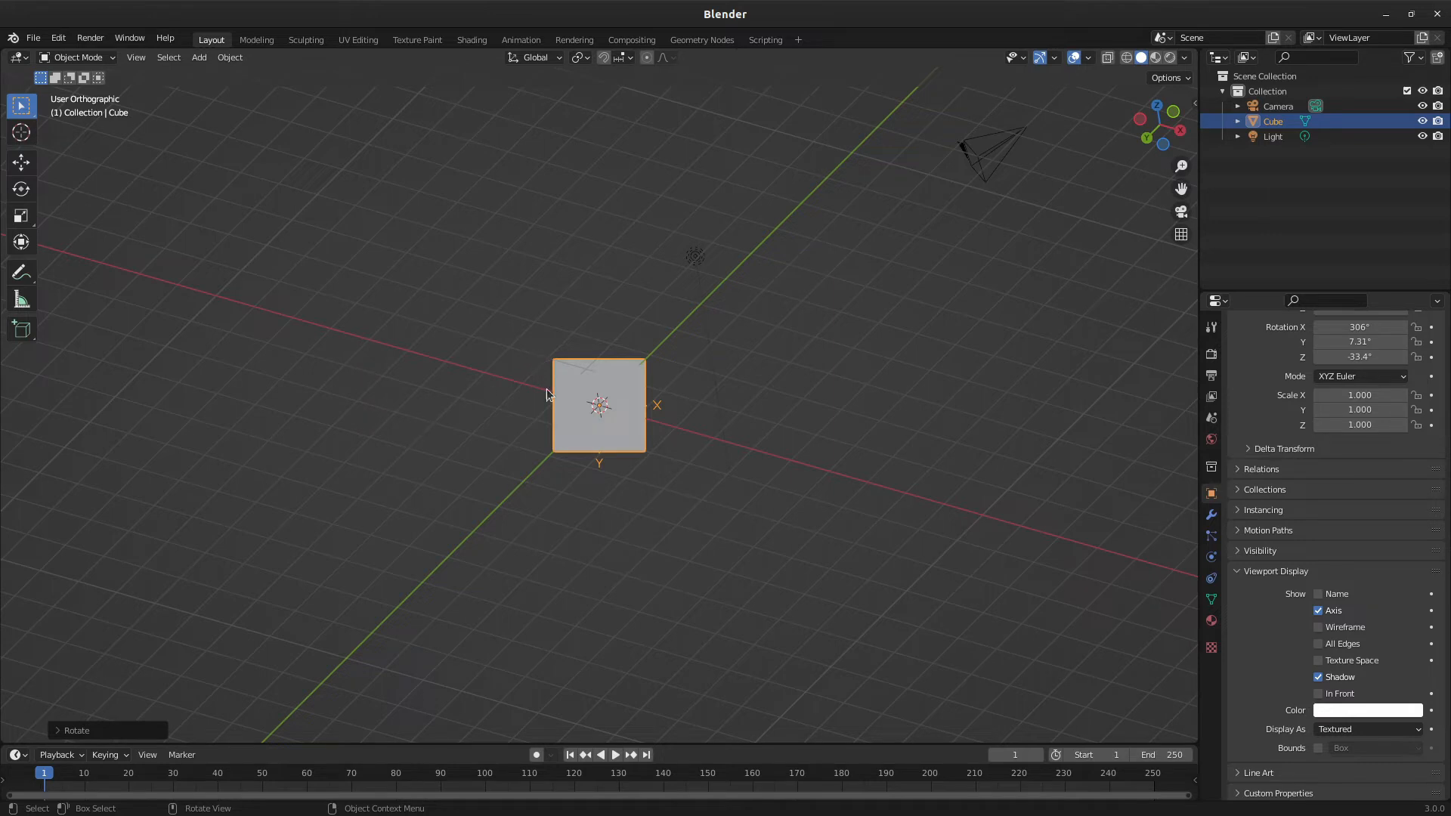
Delete the cube and add an ico sphere at the world origin
key(x)
click(470, 383)
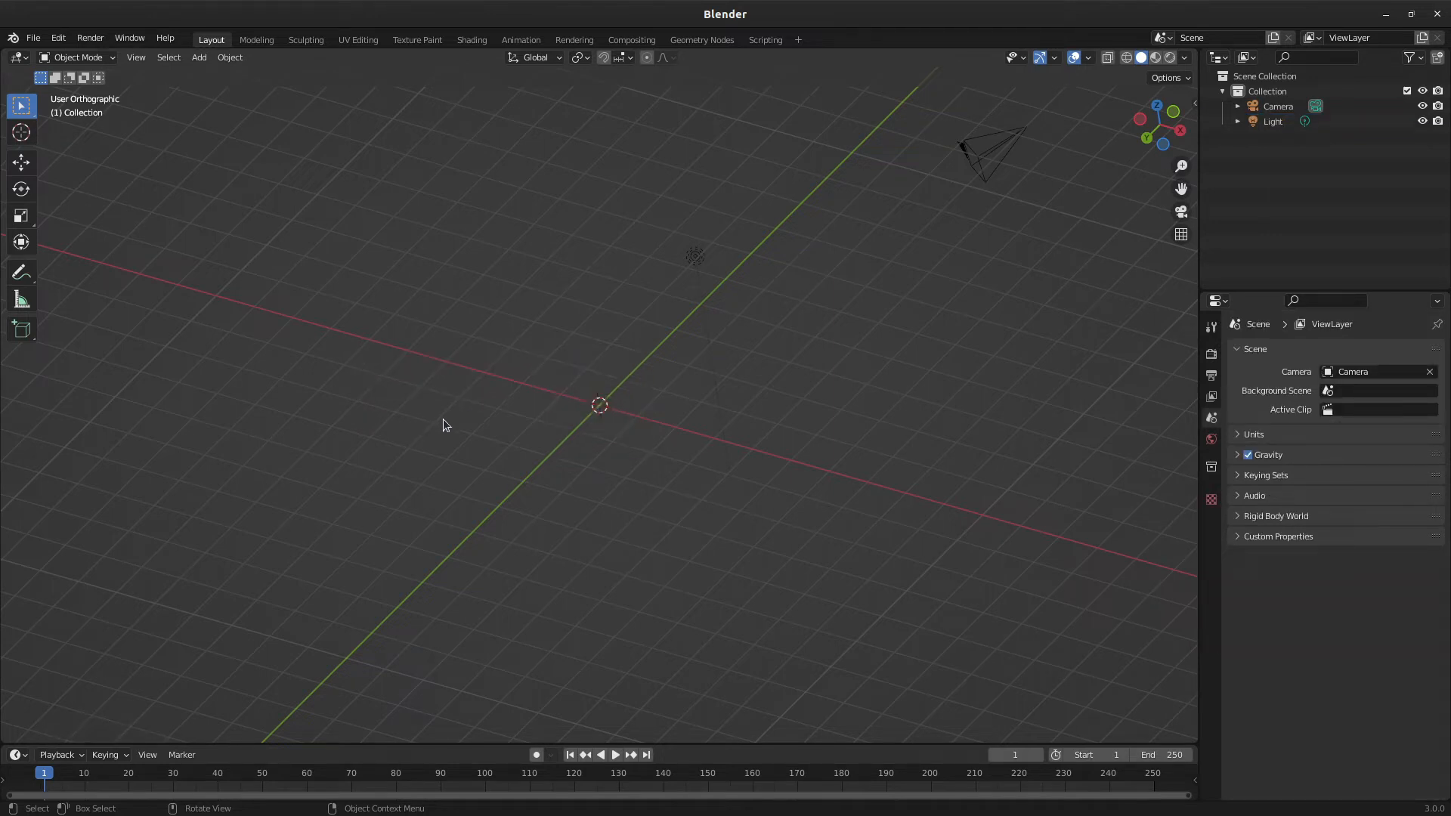
key(shift+a)
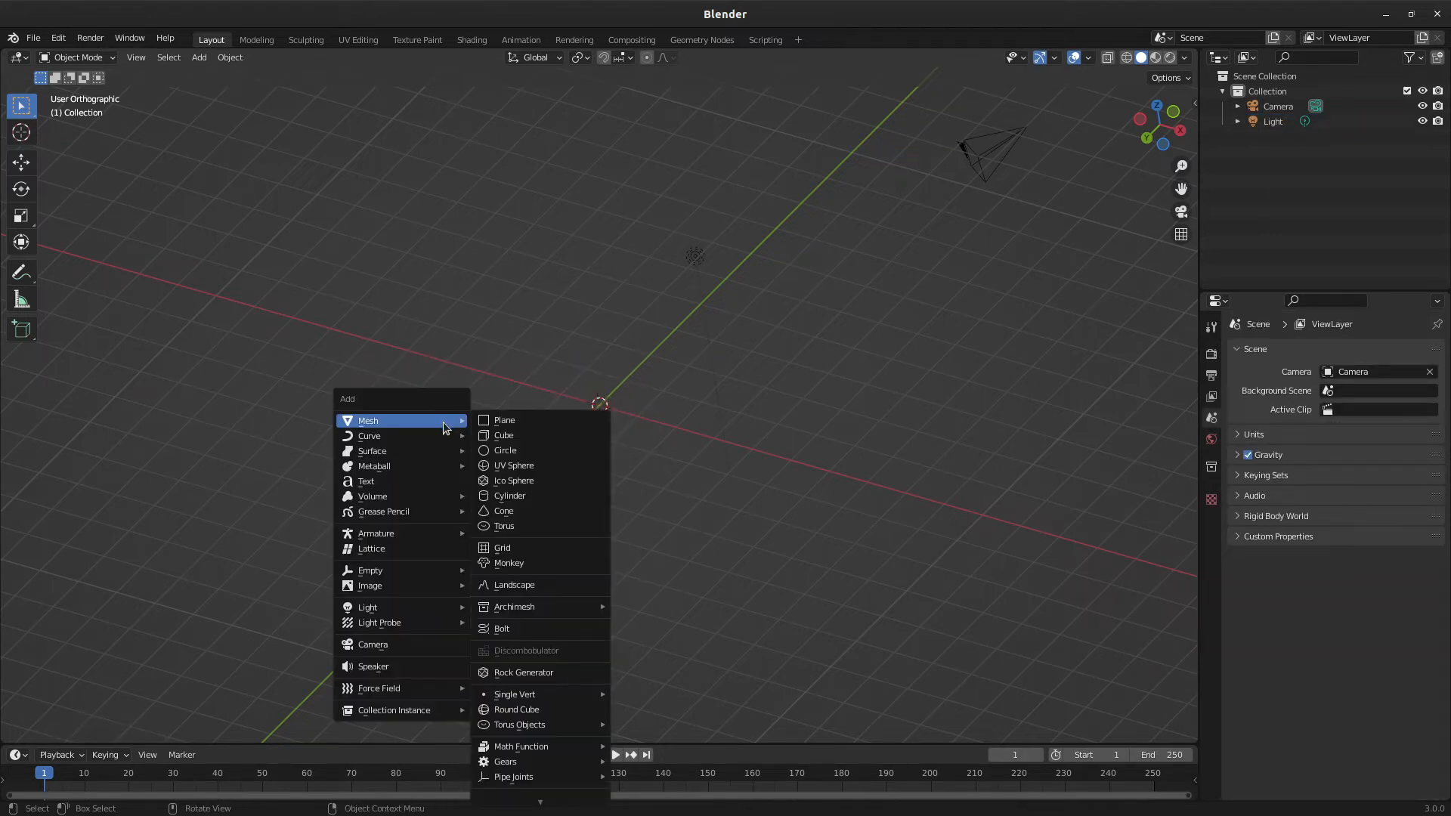
click(507, 486)
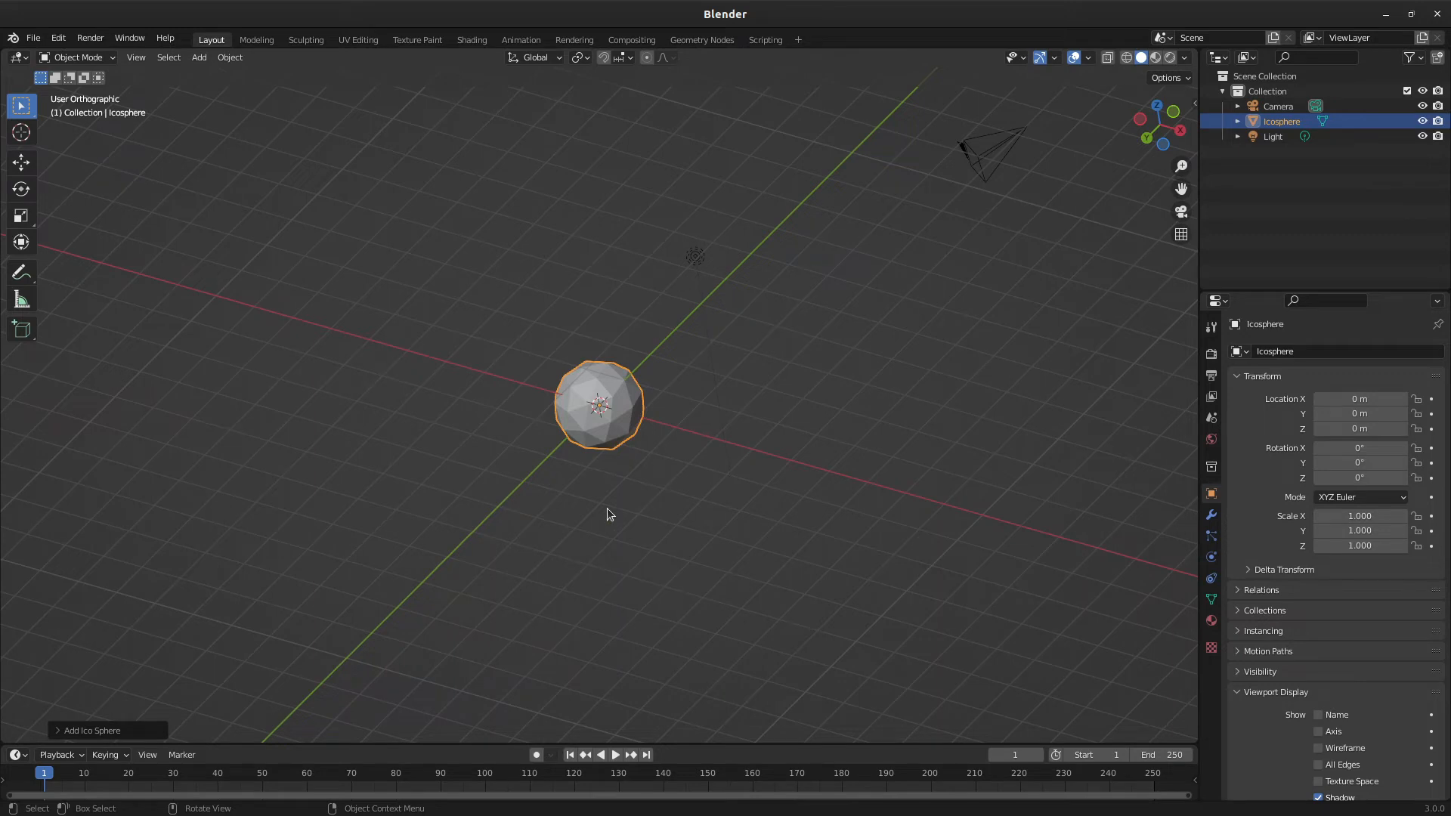
Scale the ico sphere up to about 5.17 and display its axes in the viewport
key(s)
click(946, 151)
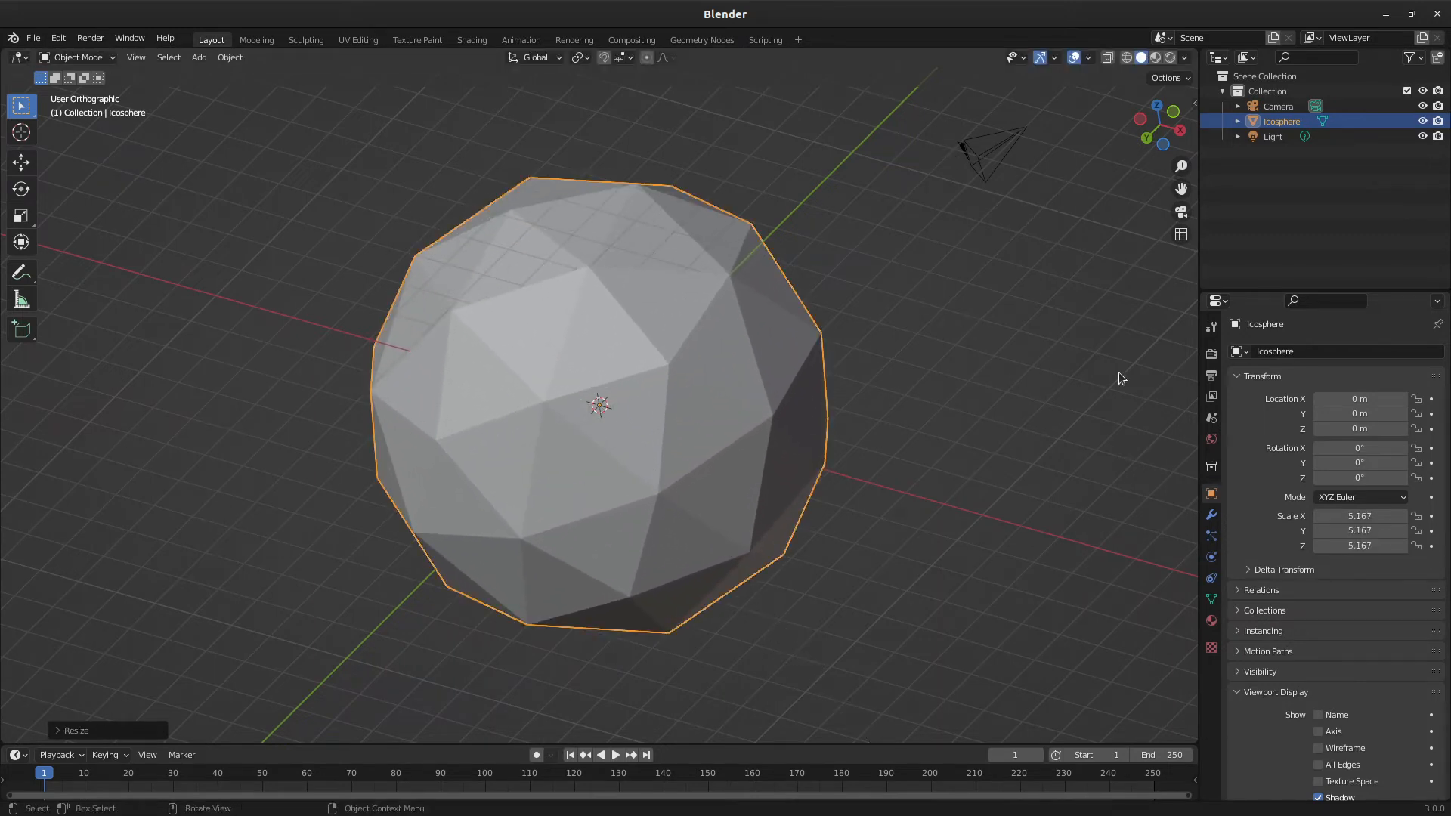
click(1317, 730)
In Edit Mode with face selection, select a single triangular face near the ico sphere's middle and align the view to face it straight on
key(Tab)
key(alt+a)
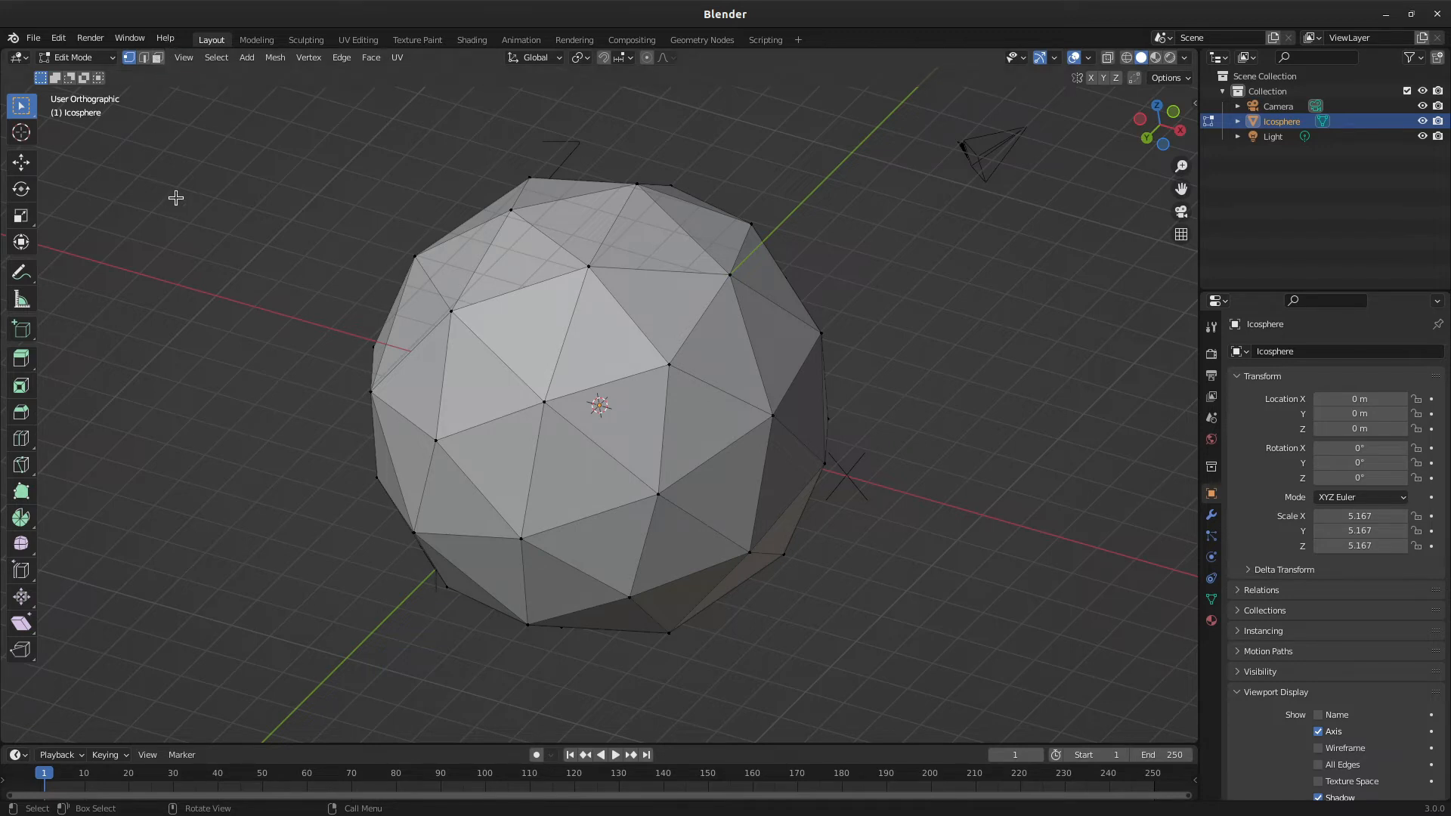
key(3)
click(532, 330)
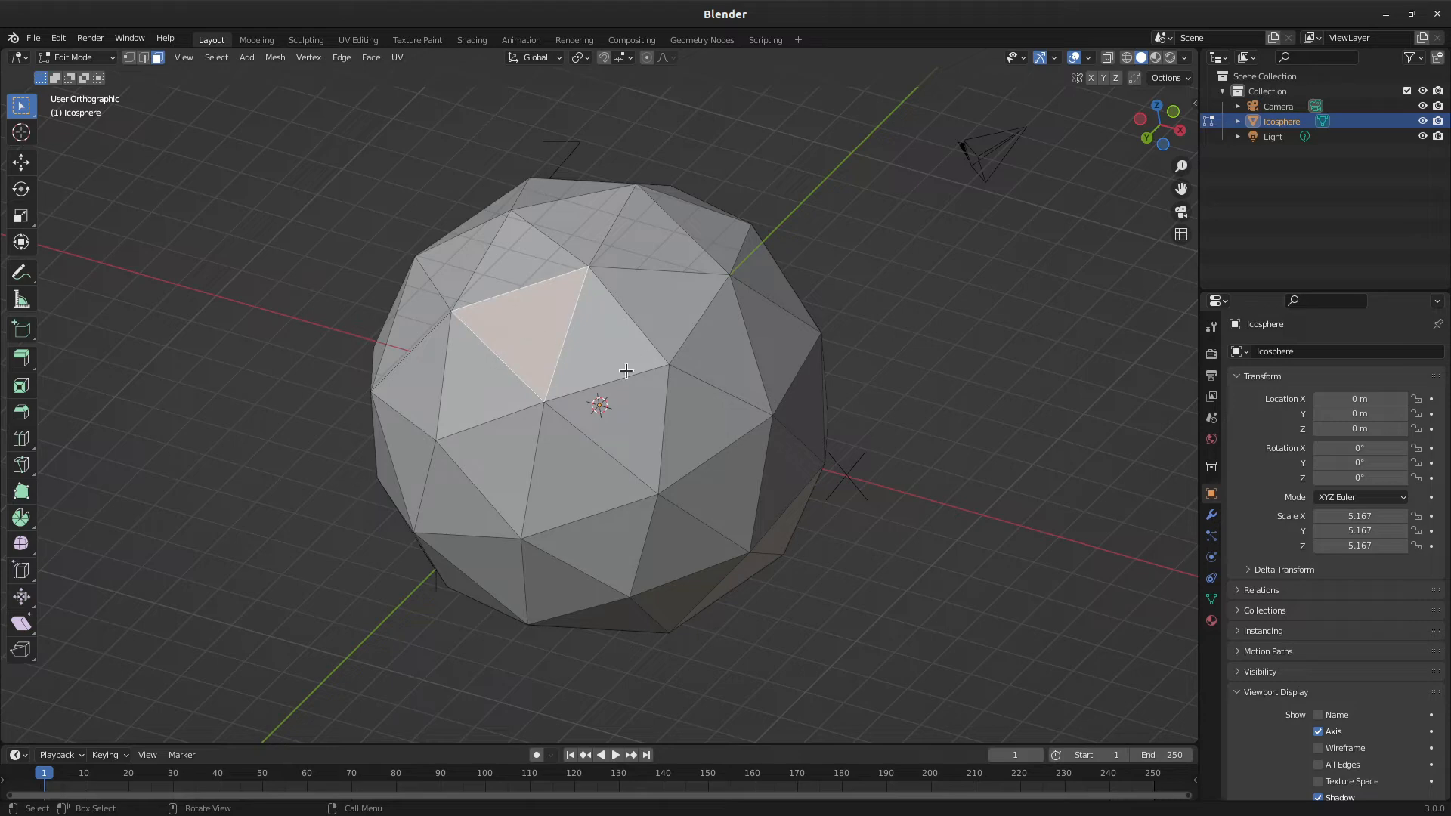
middle_drag(625, 365, 654, 342)
key(shift+KP_7)
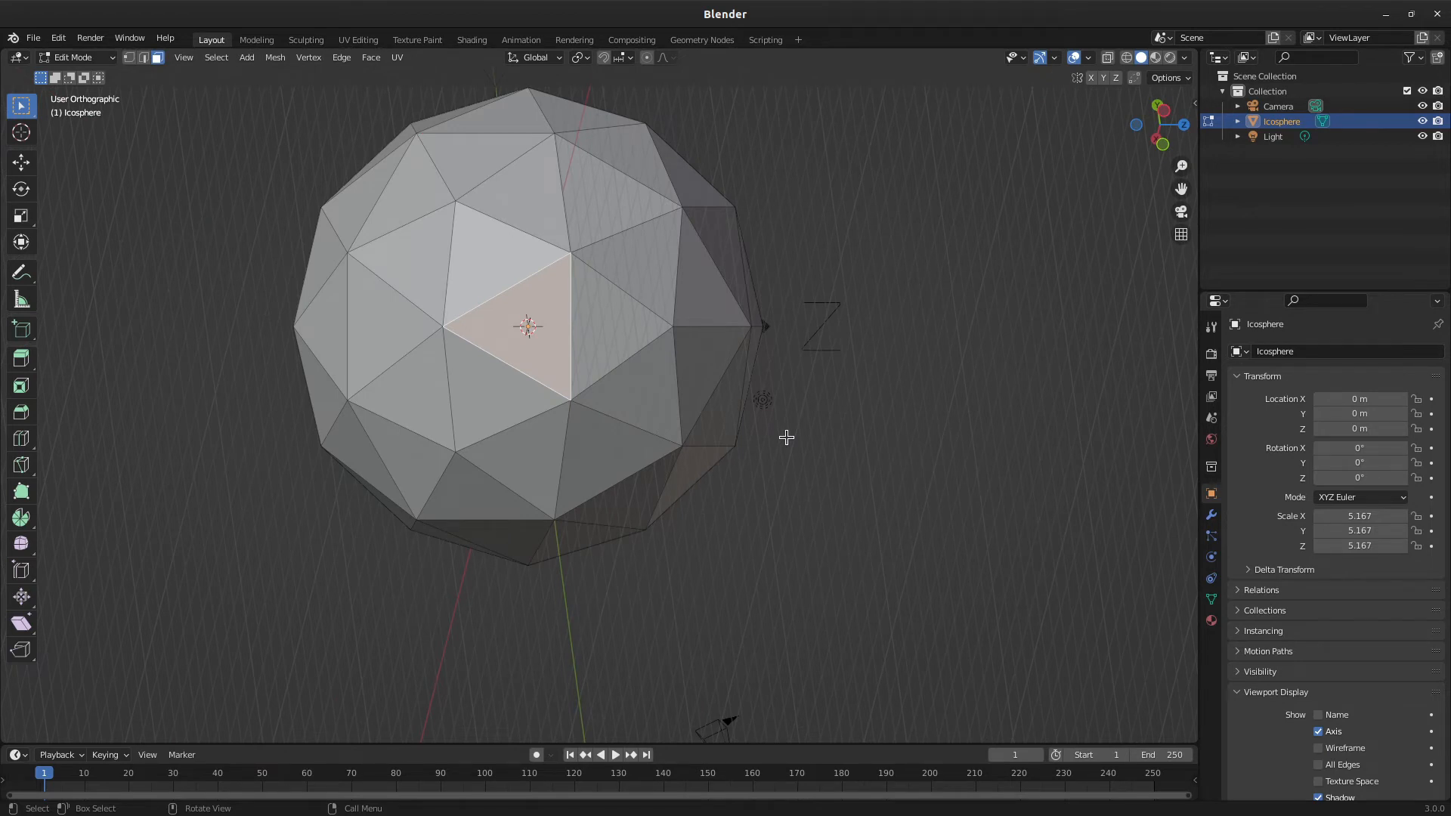
Set the transform orientation to Normal and activate the Transform tool on the selected face, with the viewport sidebar open
key(n)
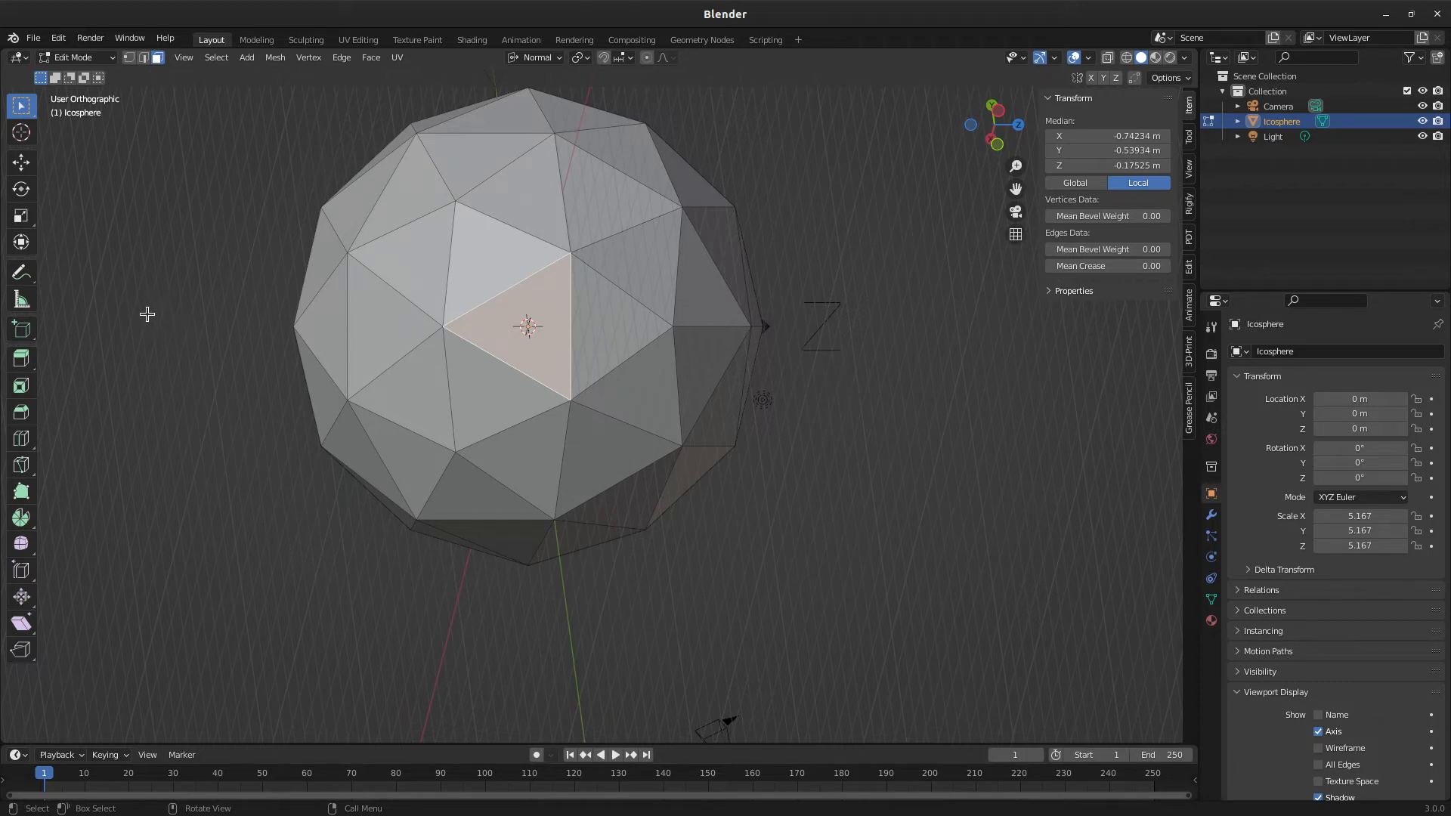
click(21, 241)
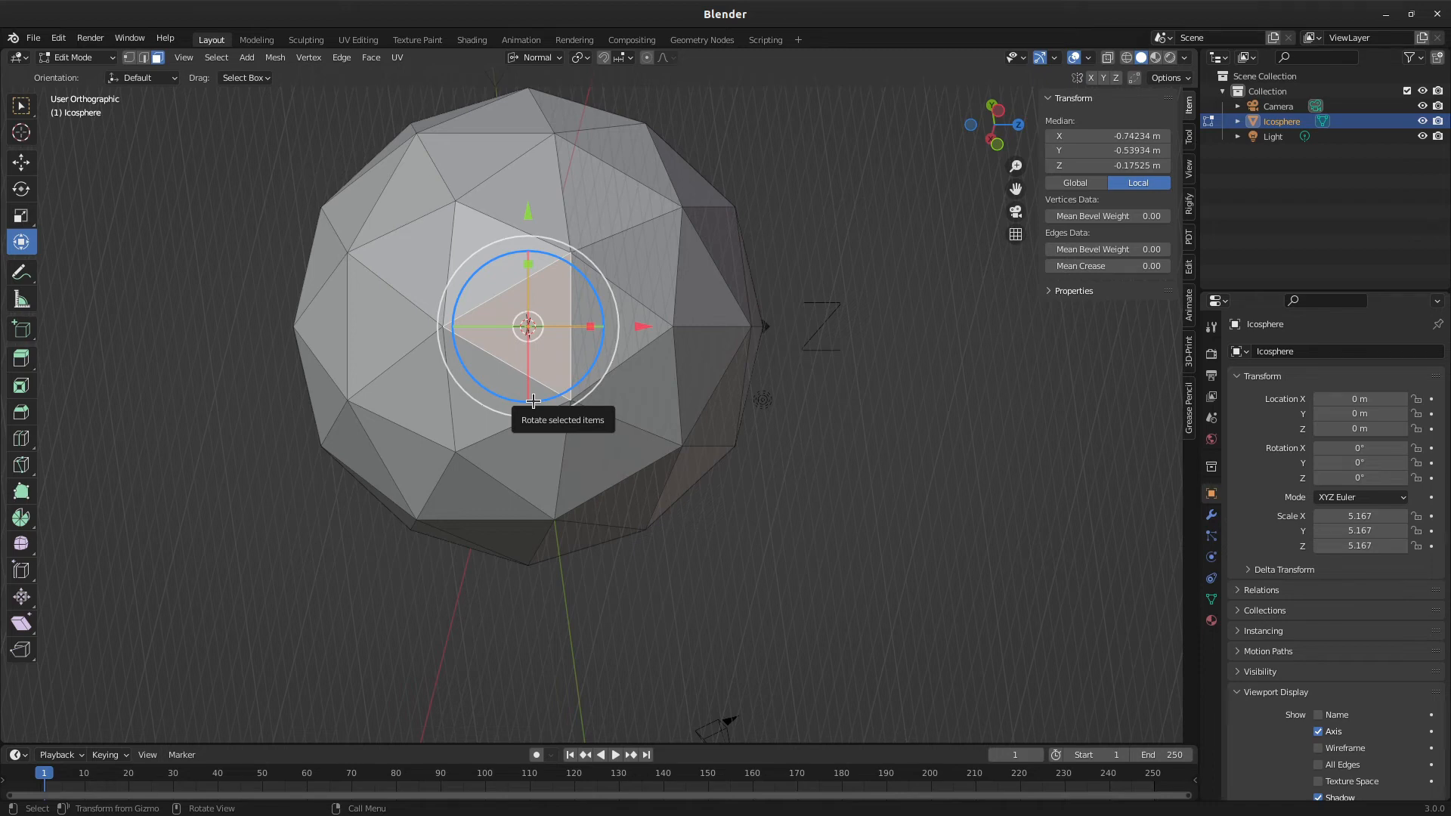
Examine the ico sphere from the selected face's local front, right, left, back, bottom and top views
key(shift+KP_1)
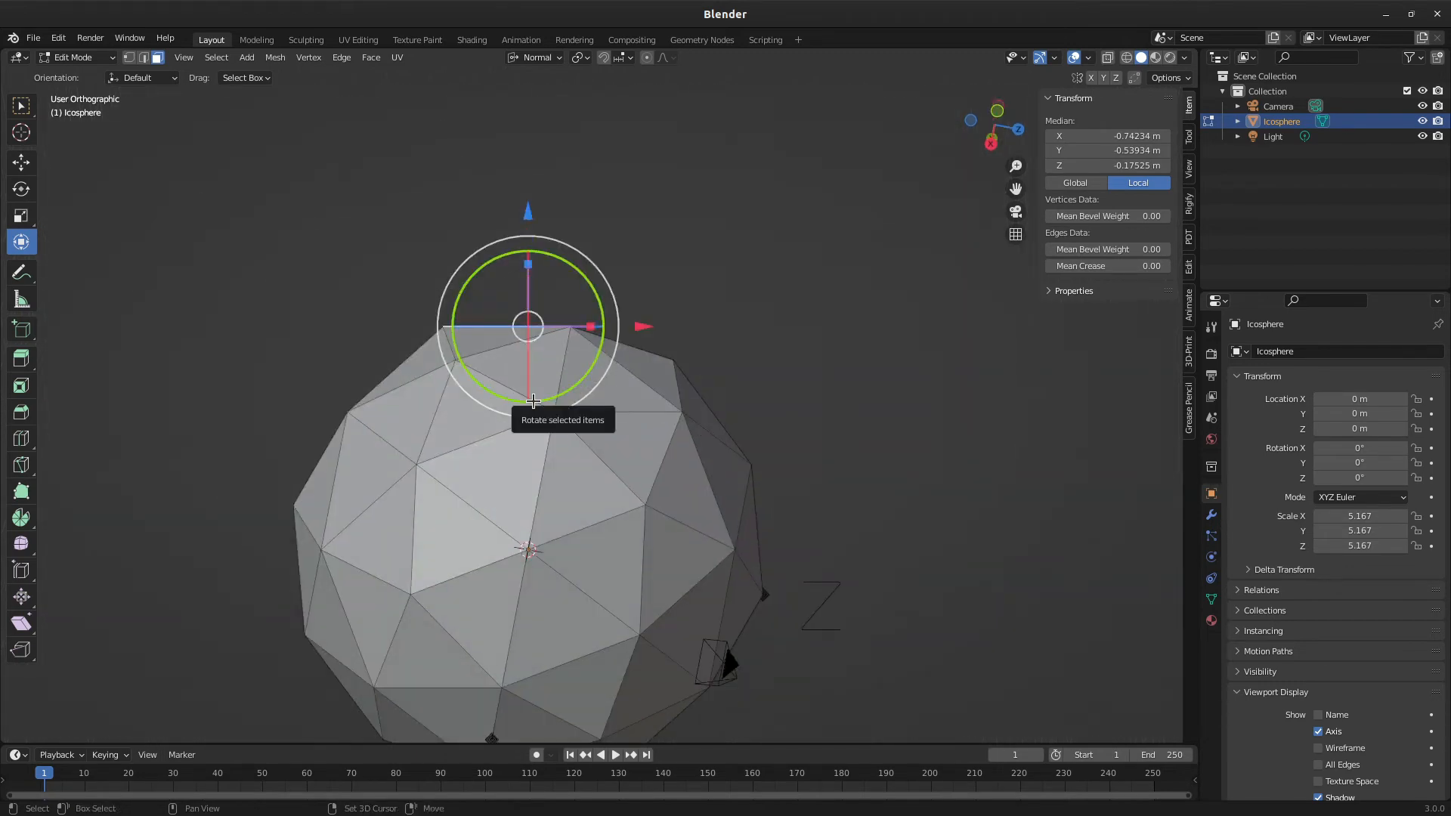
key(shift+KP_3)
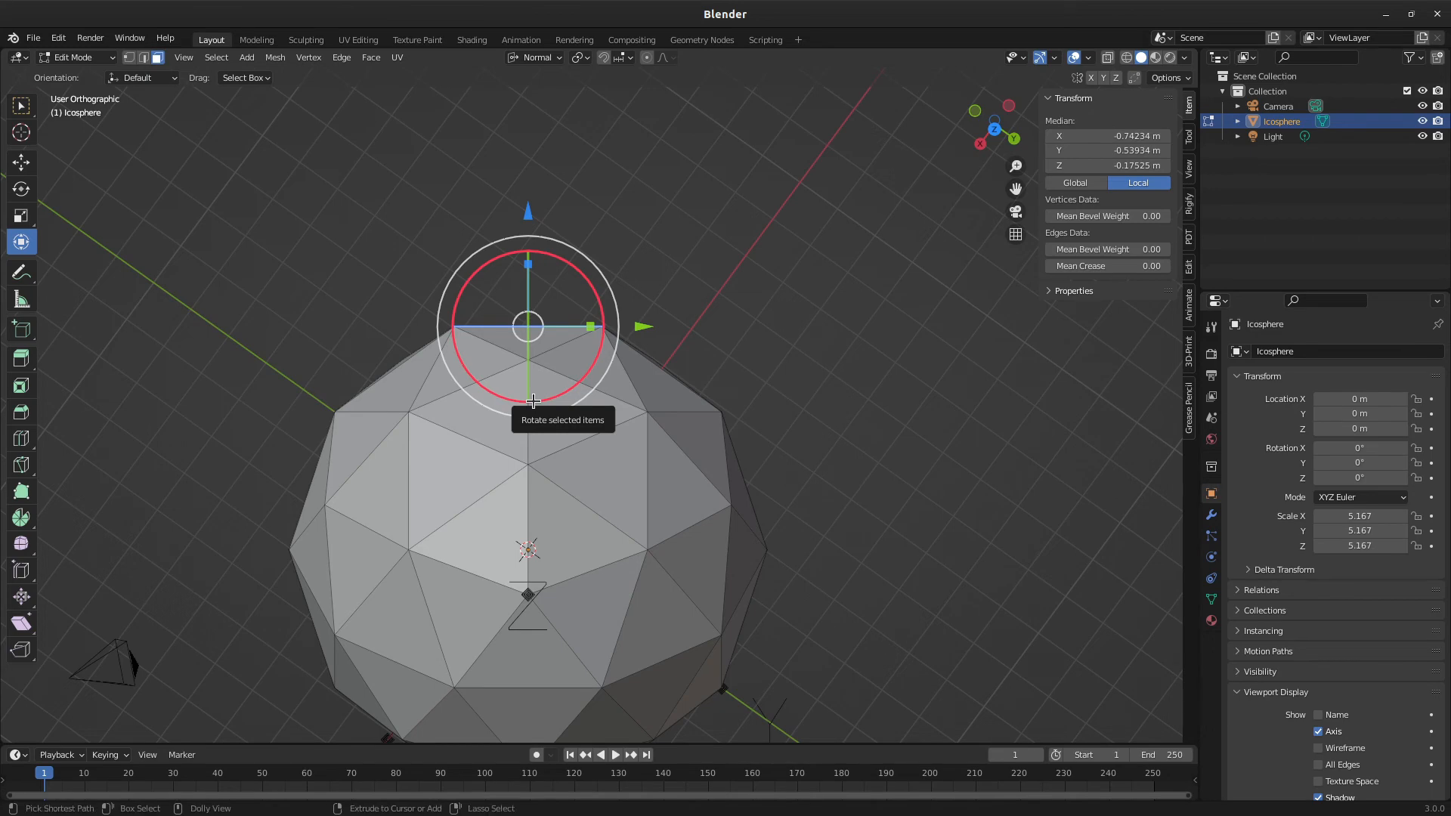
key(ctrl+shift+KP_3)
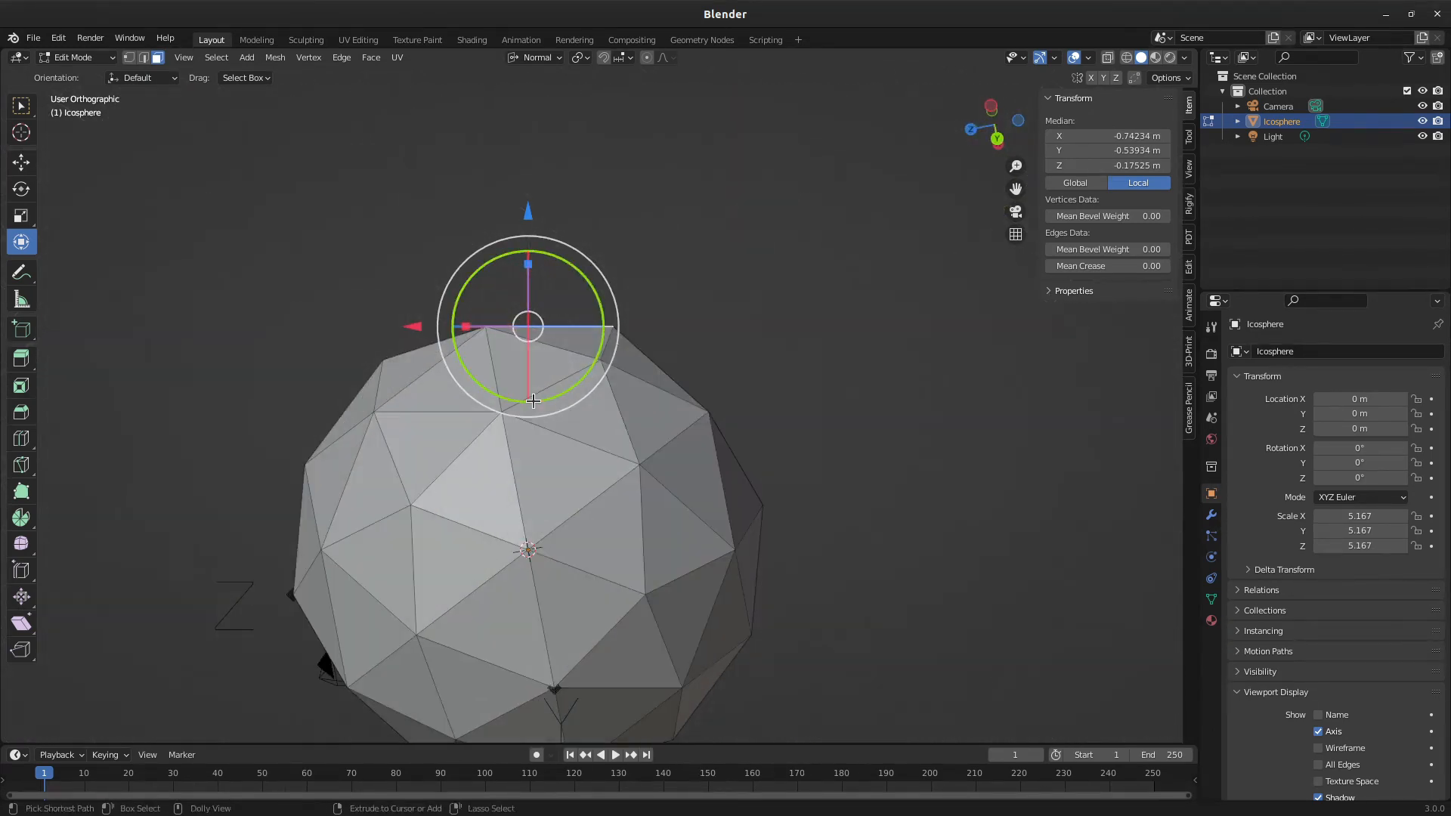
key(ctrl+shift+KP_1)
key(shift+KP_7)
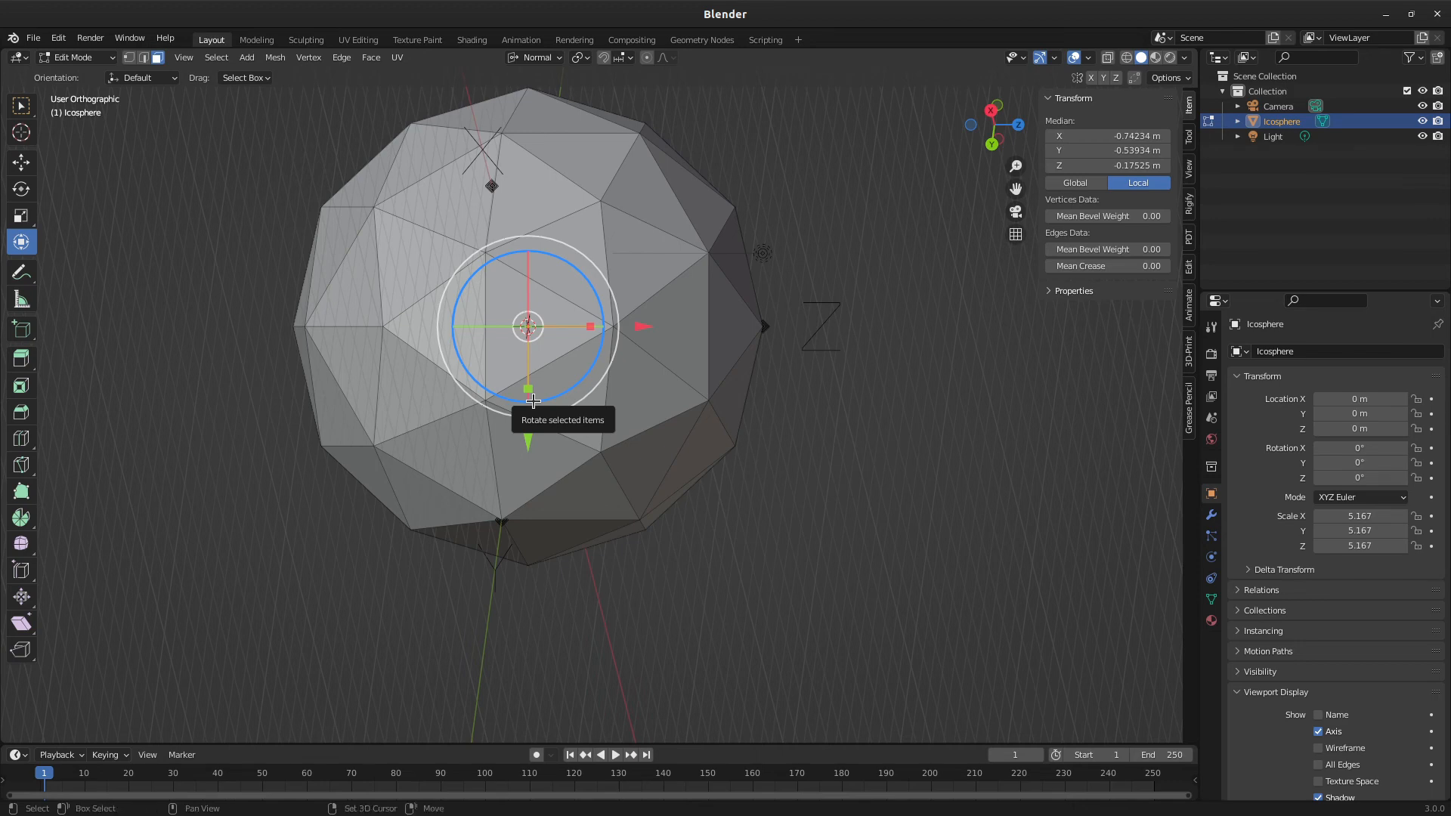
key(KP_9)
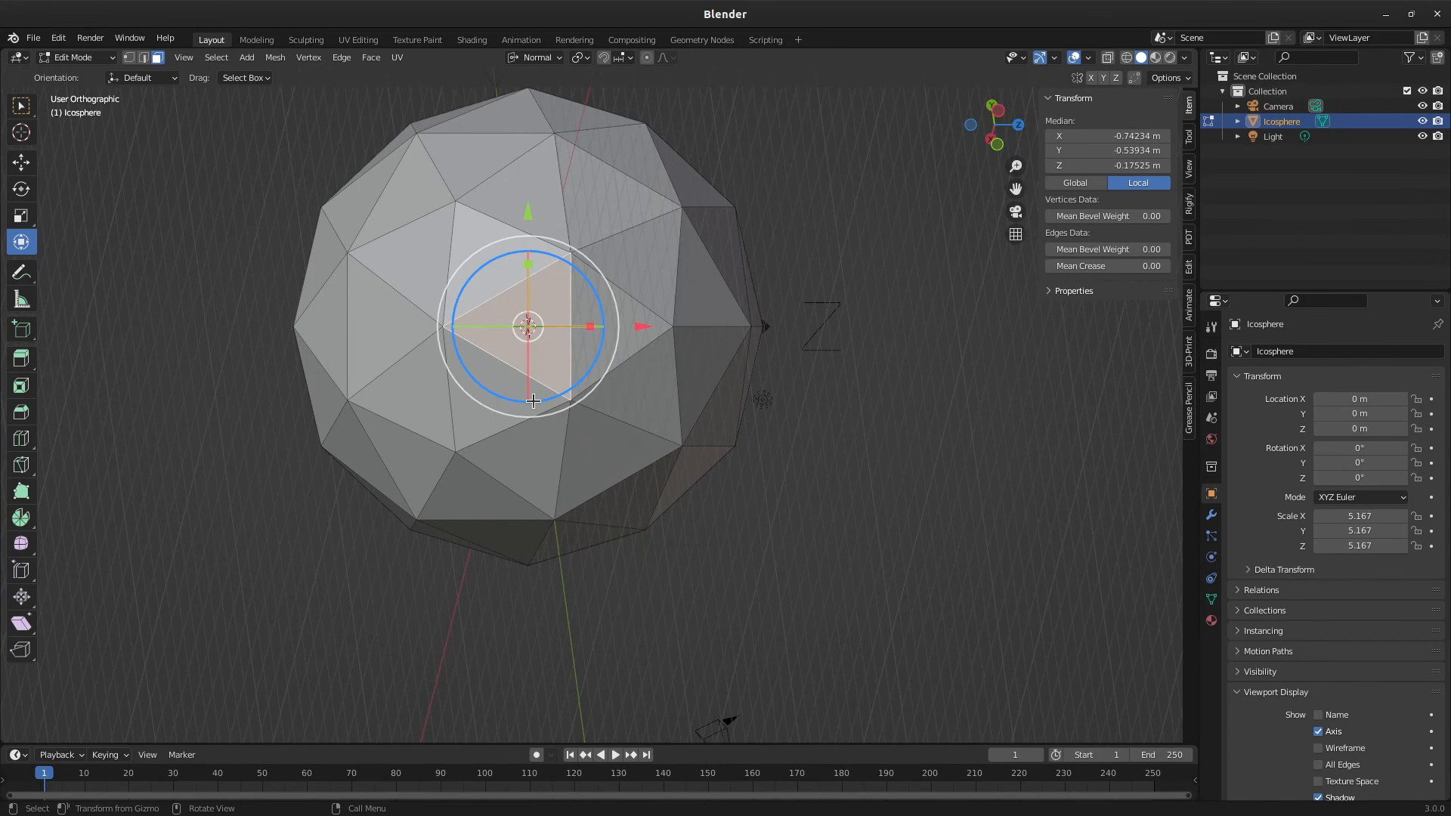